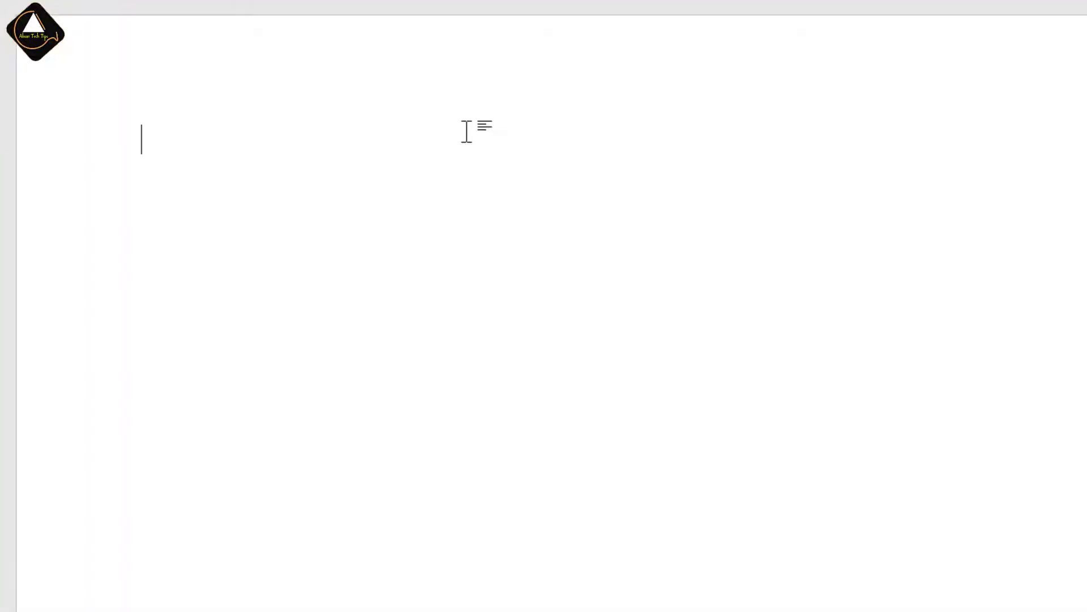
Try the =rand() and =lorem() formulas, then delete them since they didn't expand.
{"action": "type", "text": "=rand"}
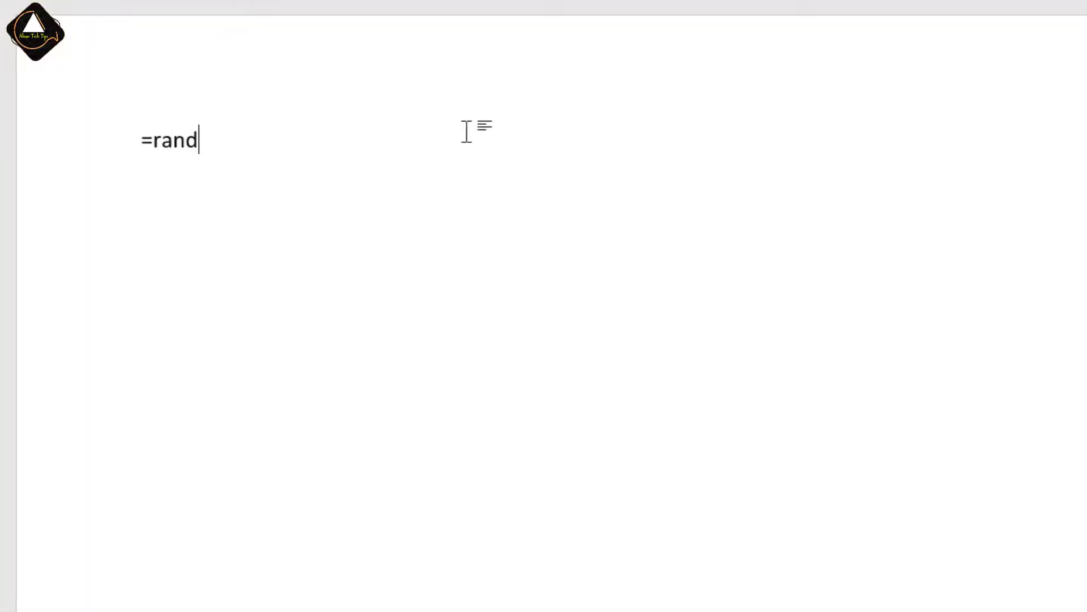
{"action": "type", "text": "()"}
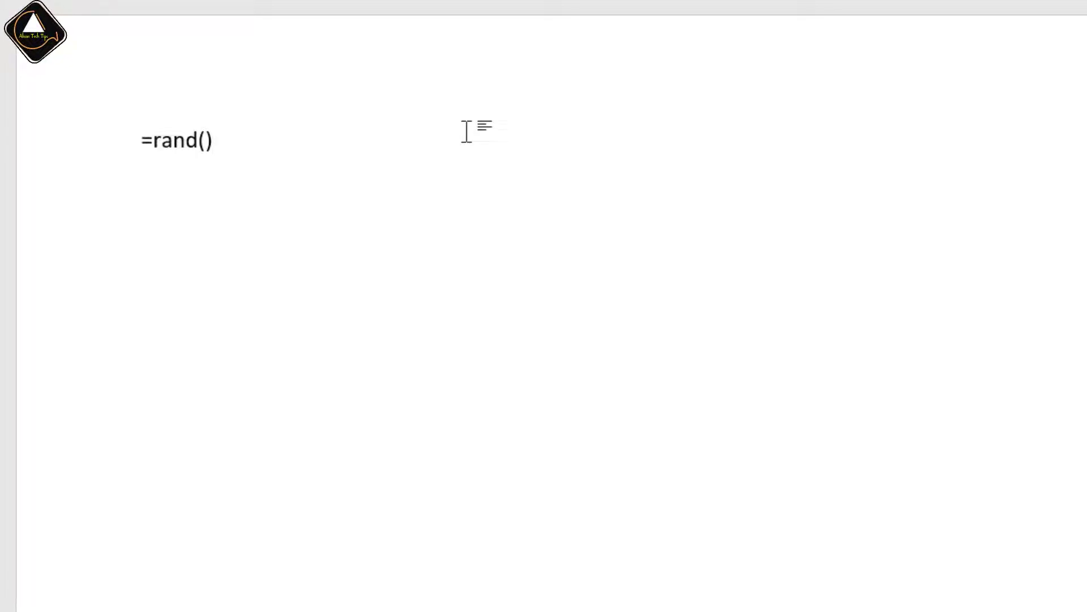
{"action": "key", "text": "Return"}
{"action": "left_click", "coordinate": [238, 147]}
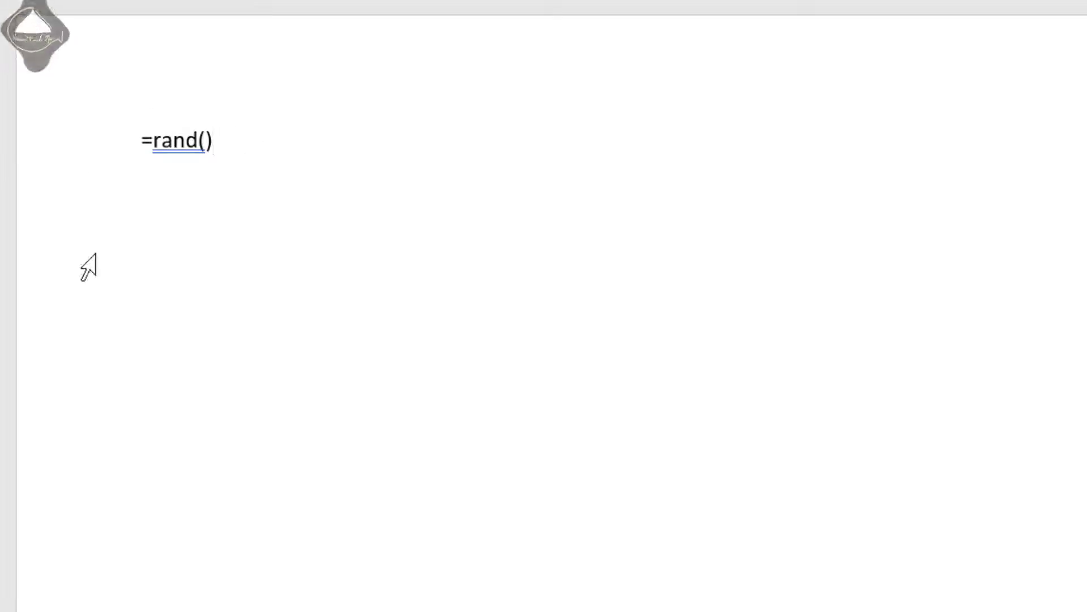
{"action": "key", "text": "Return"}
{"action": "key", "text": "Return"}
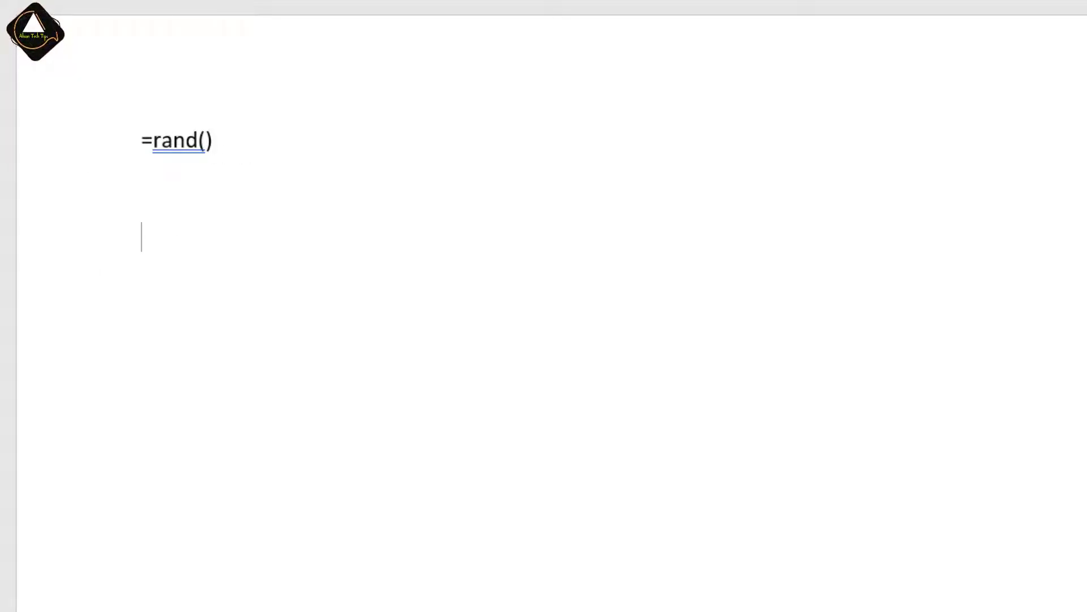
{"action": "type", "text": "=lore"}
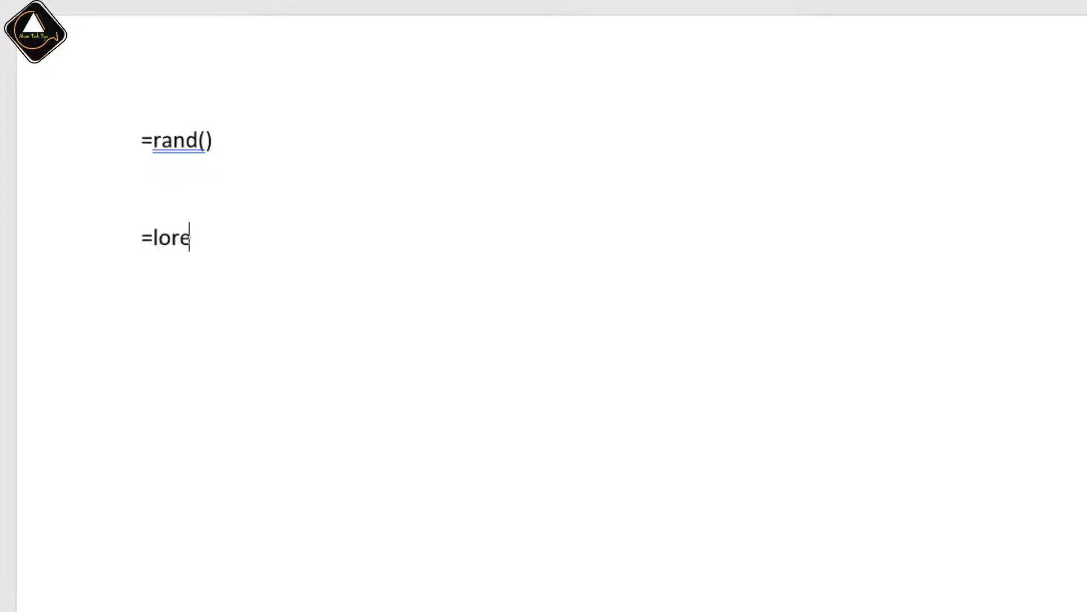
{"action": "type", "text": "m()"}
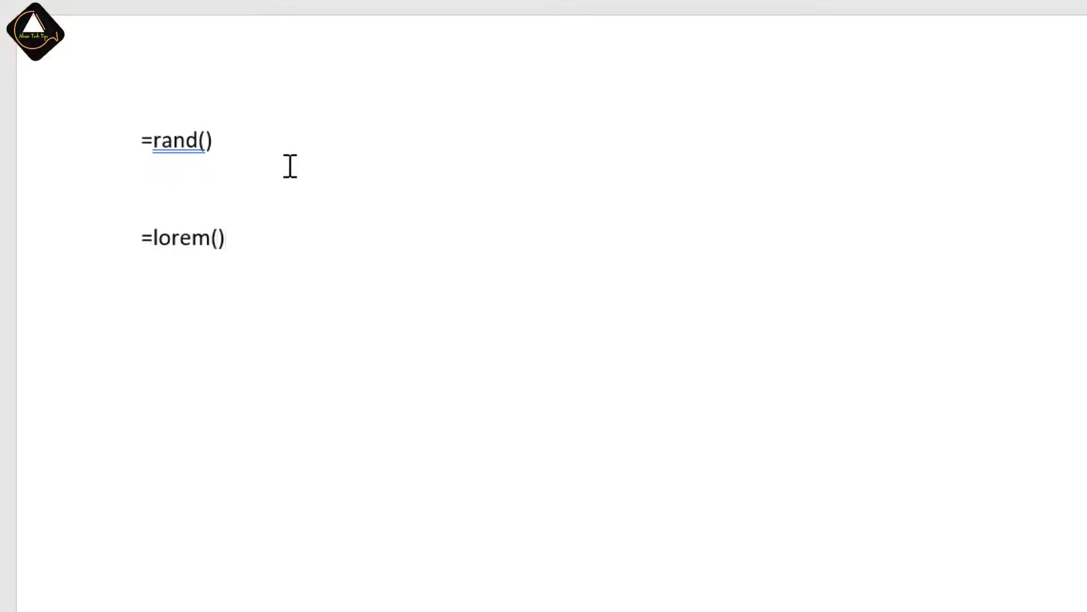
{"action": "key", "text": "Return"}
{"action": "left_click_drag", "start_coordinate": [300, 286], "coordinate": [59, 104]}
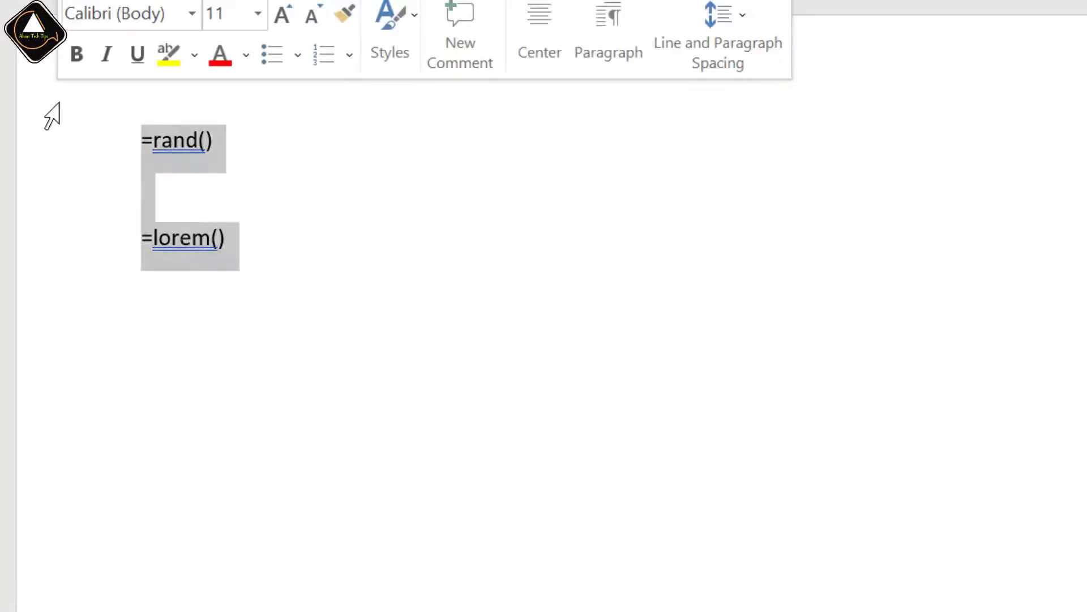
{"action": "key", "text": "Delete"}
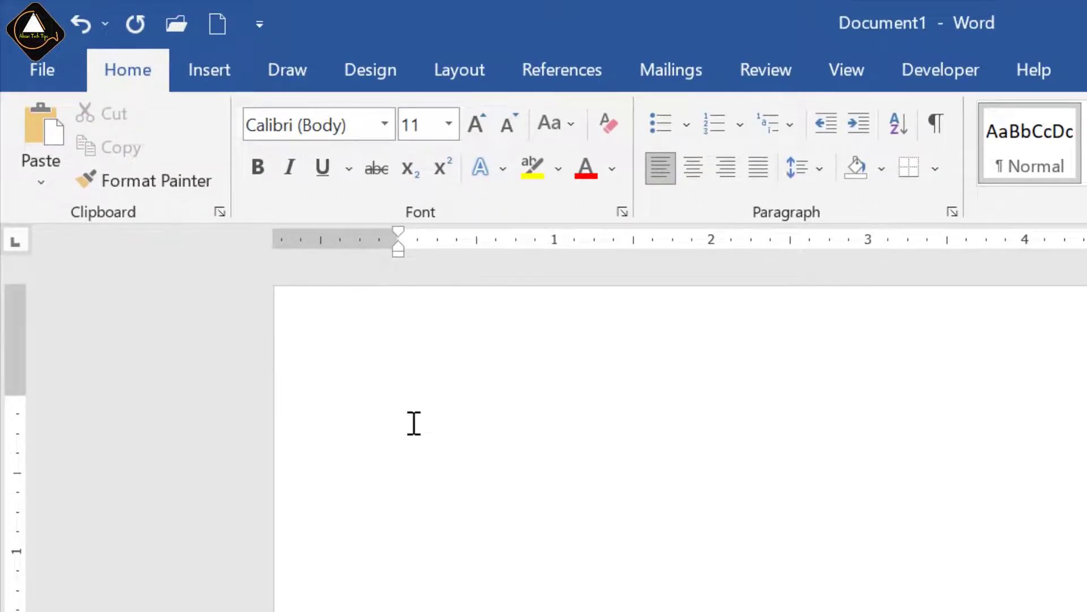
Open Word Options on the Proofing page.
{"action": "left_click", "coordinate": [41, 69]}
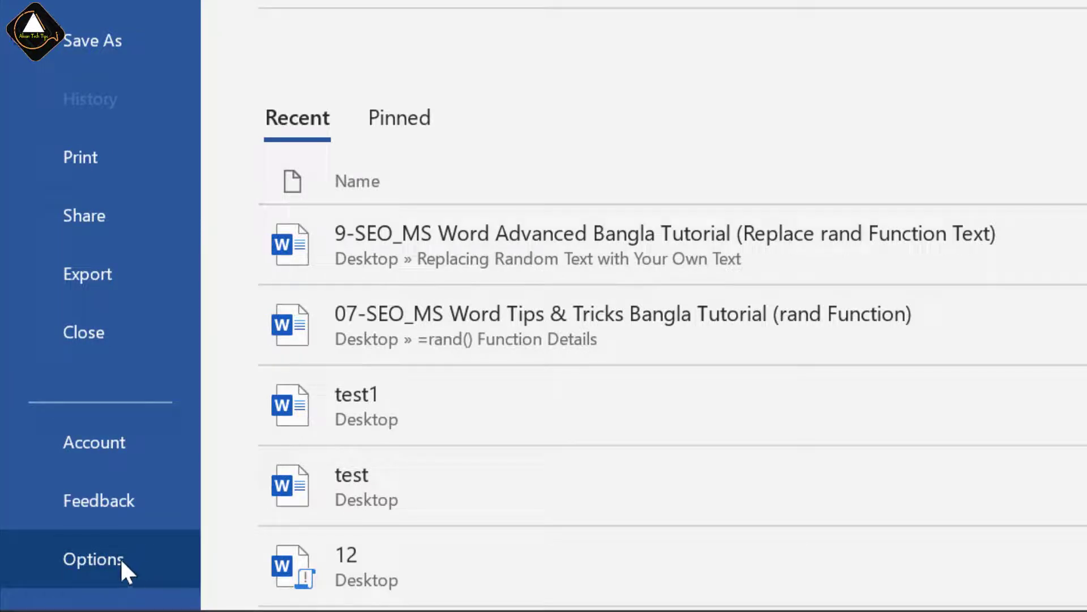
{"action": "left_click", "coordinate": [112, 557]}
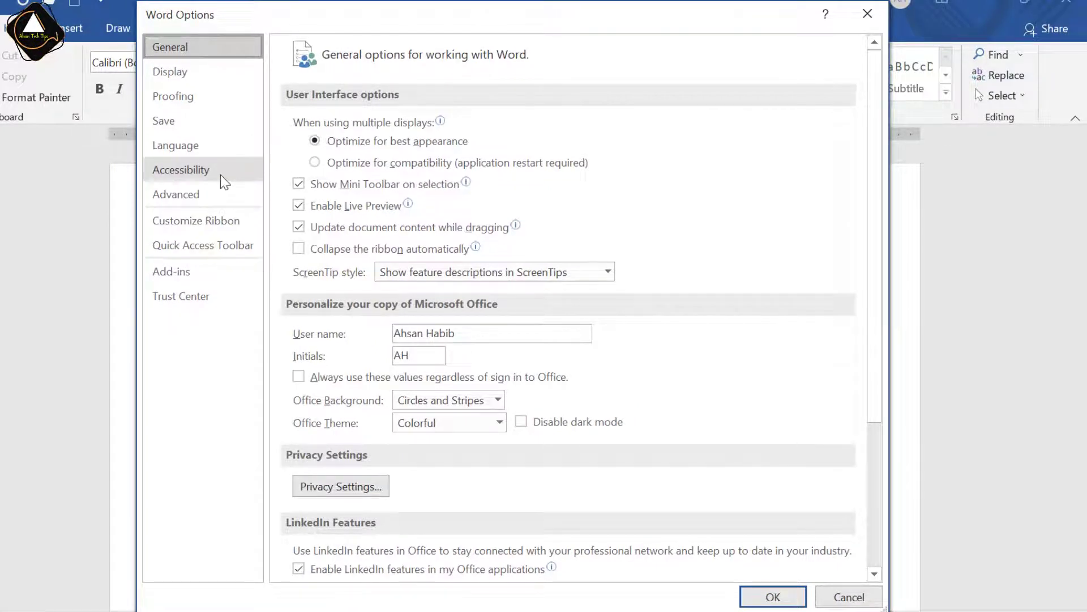
{"action": "left_click", "coordinate": [208, 99]}
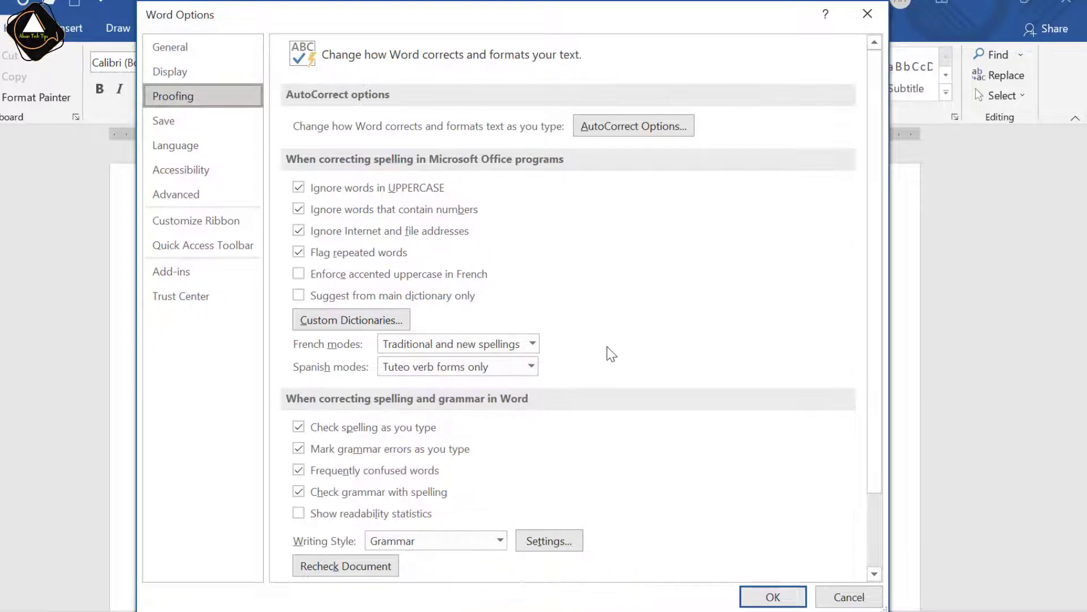
Enable AutoCorrect's 'Replace text as you type' and confirm both dialogs with OK.
{"action": "left_click", "coordinate": [664, 127]}
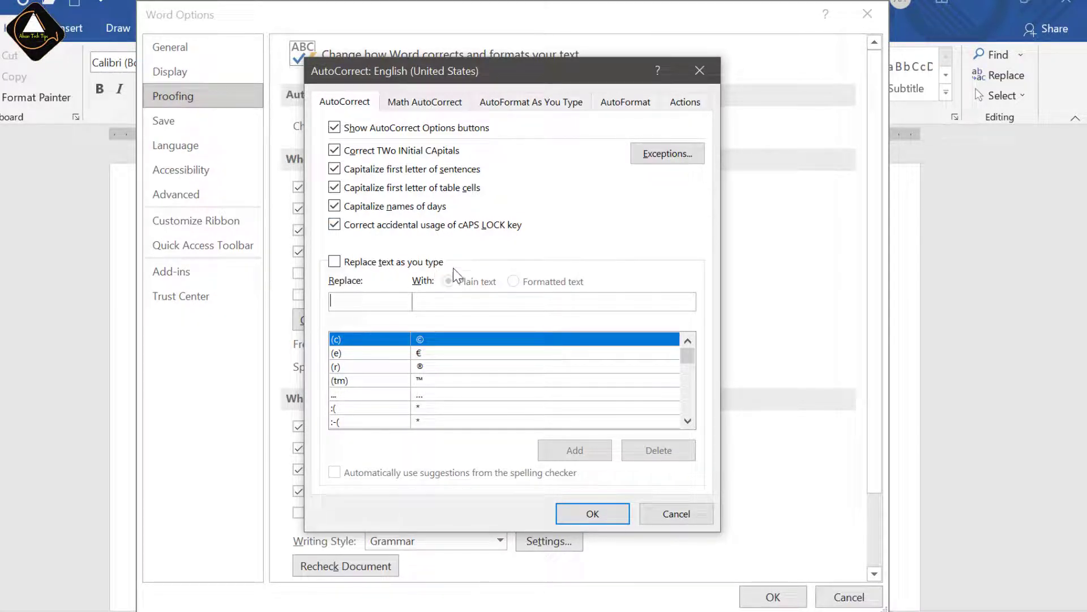
{"action": "left_click", "coordinate": [336, 262]}
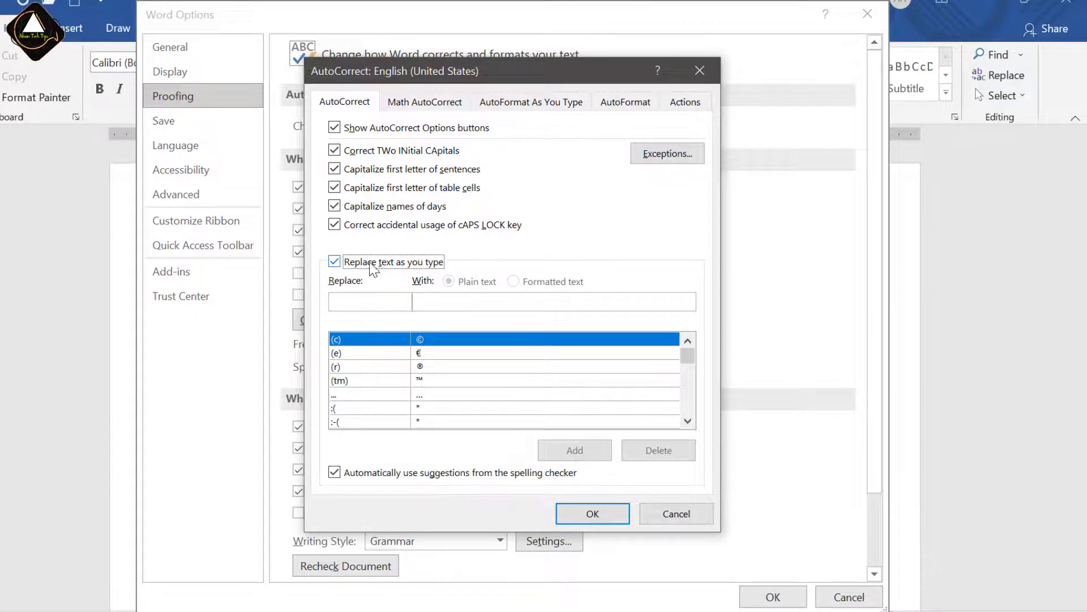
{"action": "left_click", "coordinate": [590, 513]}
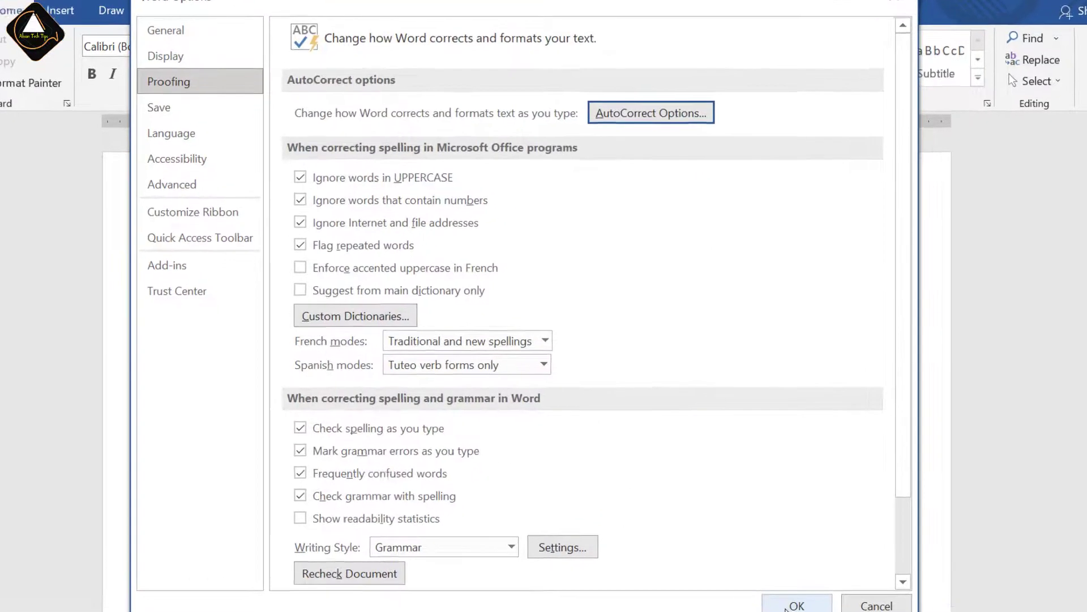
{"action": "left_click", "coordinate": [773, 597]}
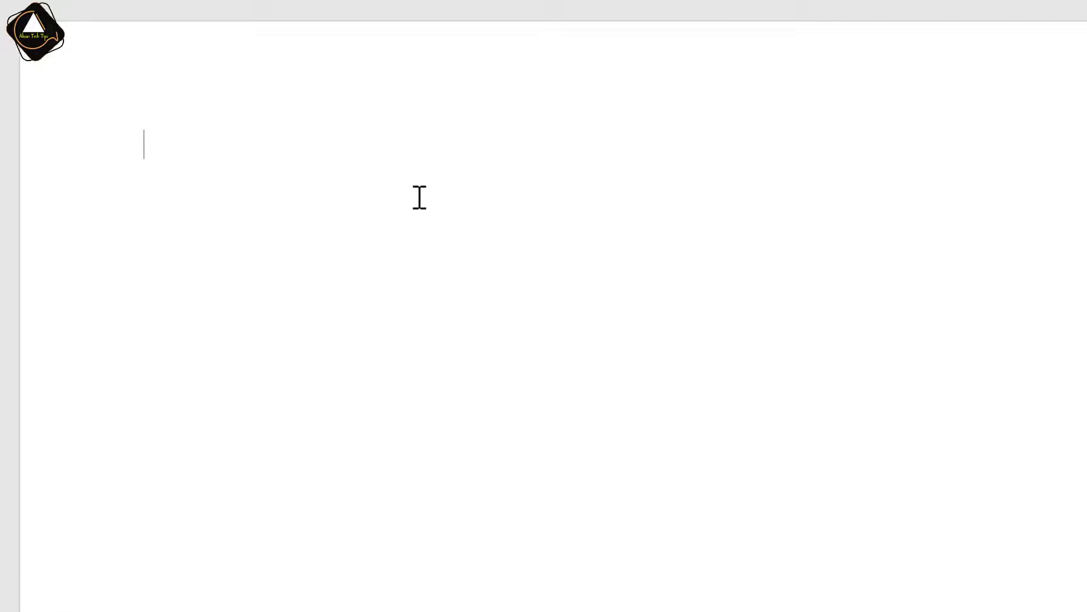
Generate Word's built-in sample paragraphs with =rand().
{"action": "type", "text": "=ran"}
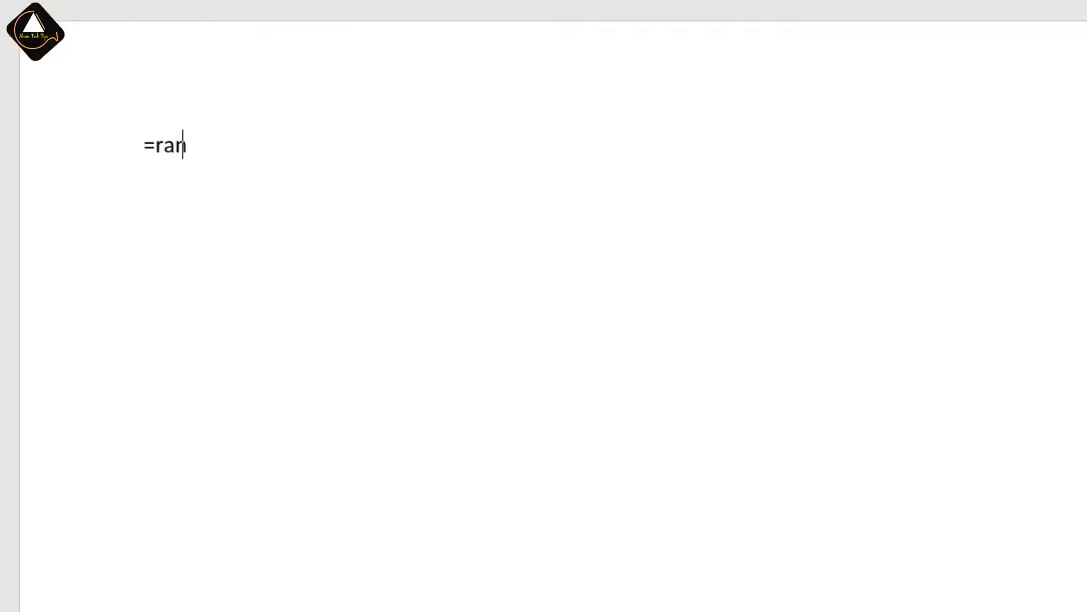
{"action": "type", "text": "d()"}
{"action": "key", "text": "Return"}
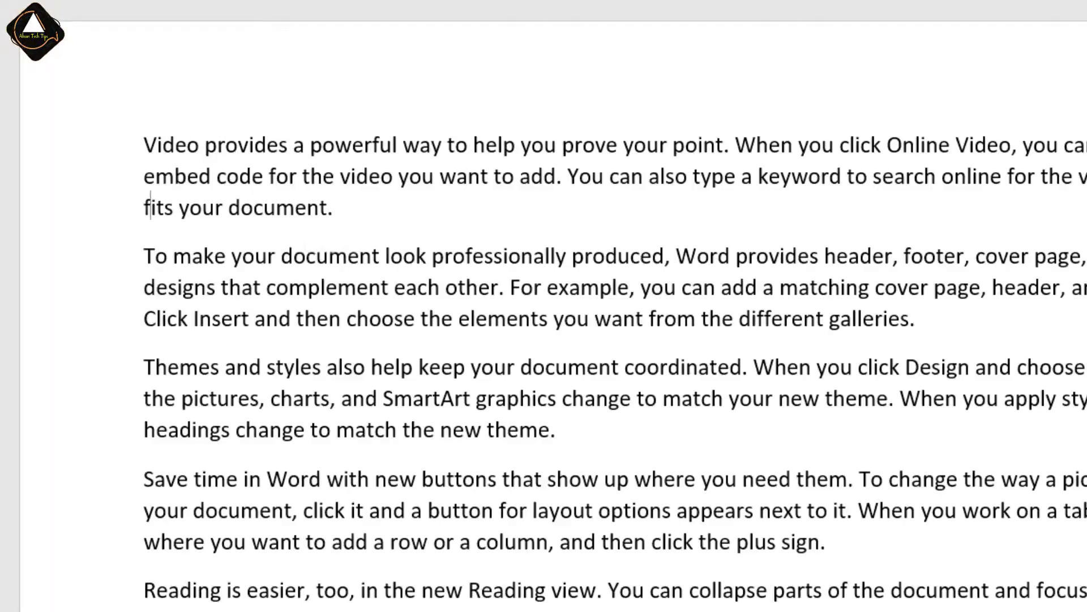
{"action": "scroll", "coordinate": [513, 399], "scroll_direction": "down", "scroll_amount": 5}
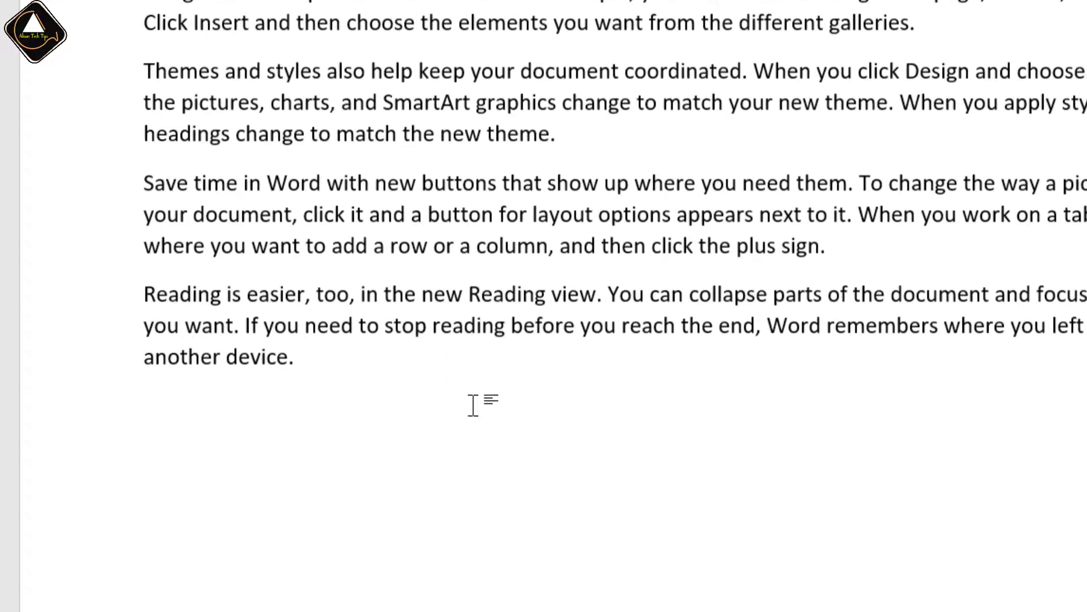
Add five Lorem ipsum paragraphs below the sample text with =lorem().
{"action": "key", "text": "Return"}
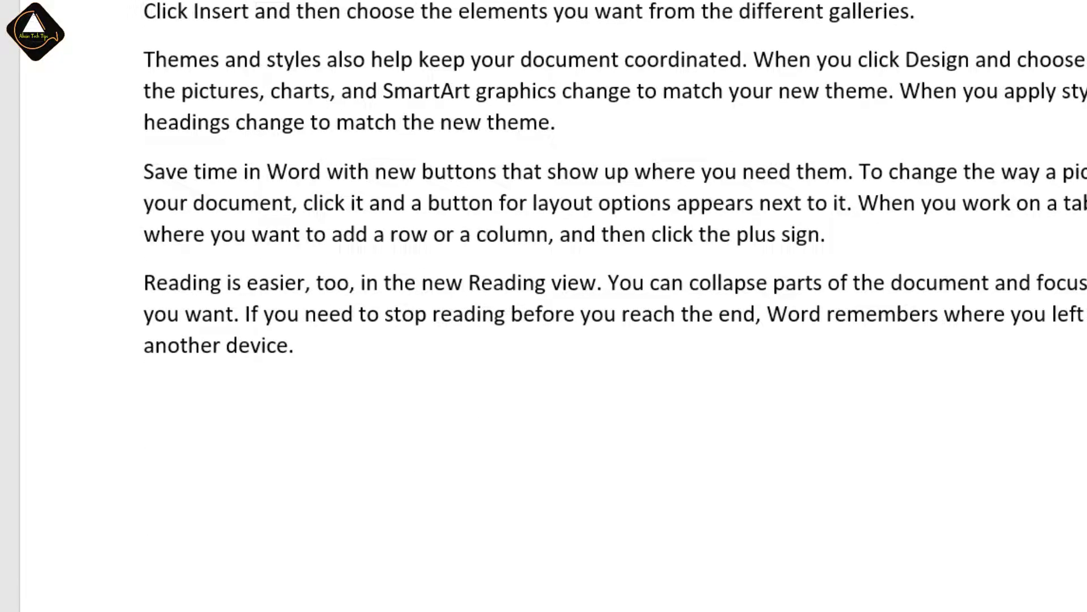
{"action": "type", "text": "="}
{"action": "type", "text": "lorem"}
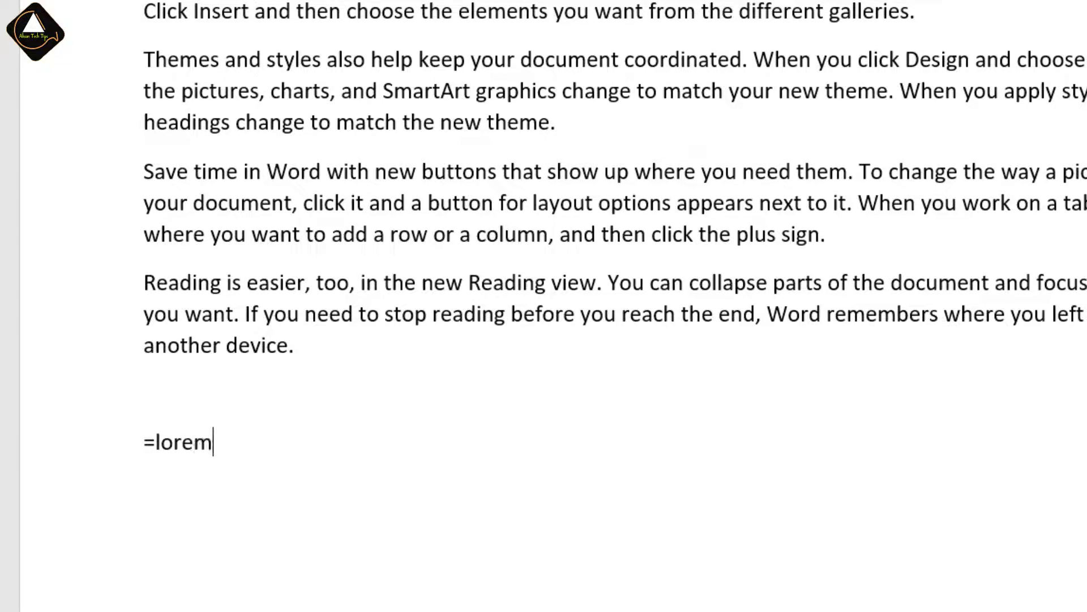
{"action": "type", "text": "()"}
{"action": "key", "text": "Return"}
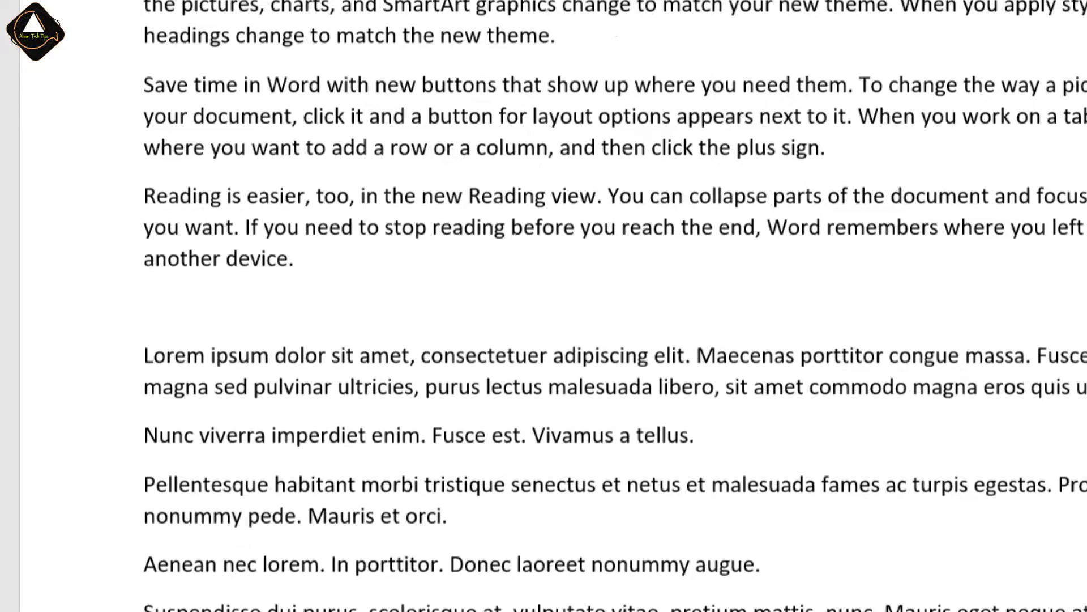
{"action": "left_click_drag", "start_coordinate": [144, 333], "coordinate": [529, 591]}
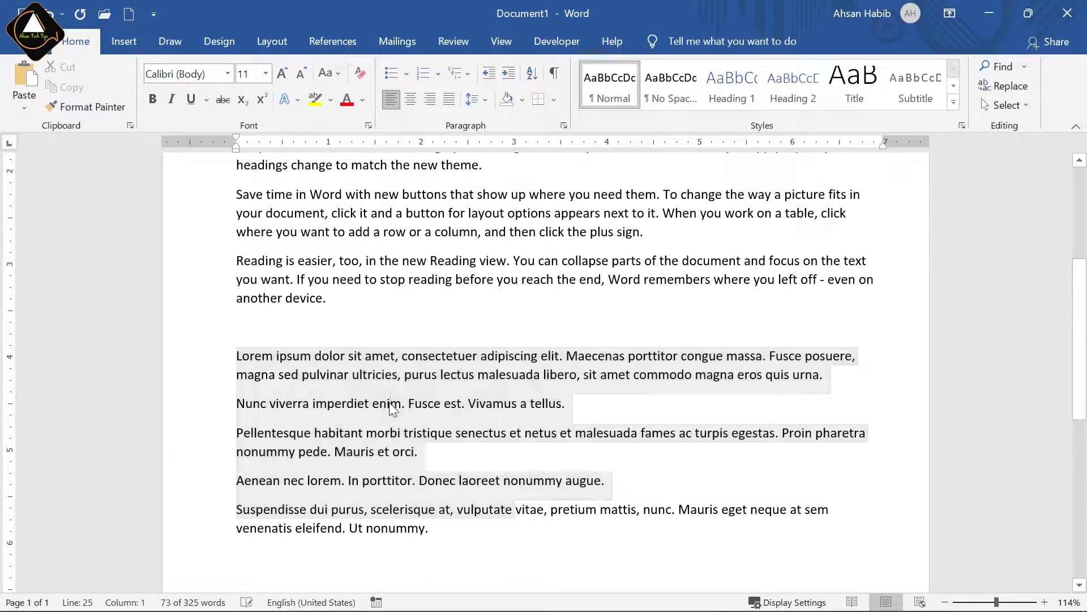
{"action": "left_click", "coordinate": [390, 404]}
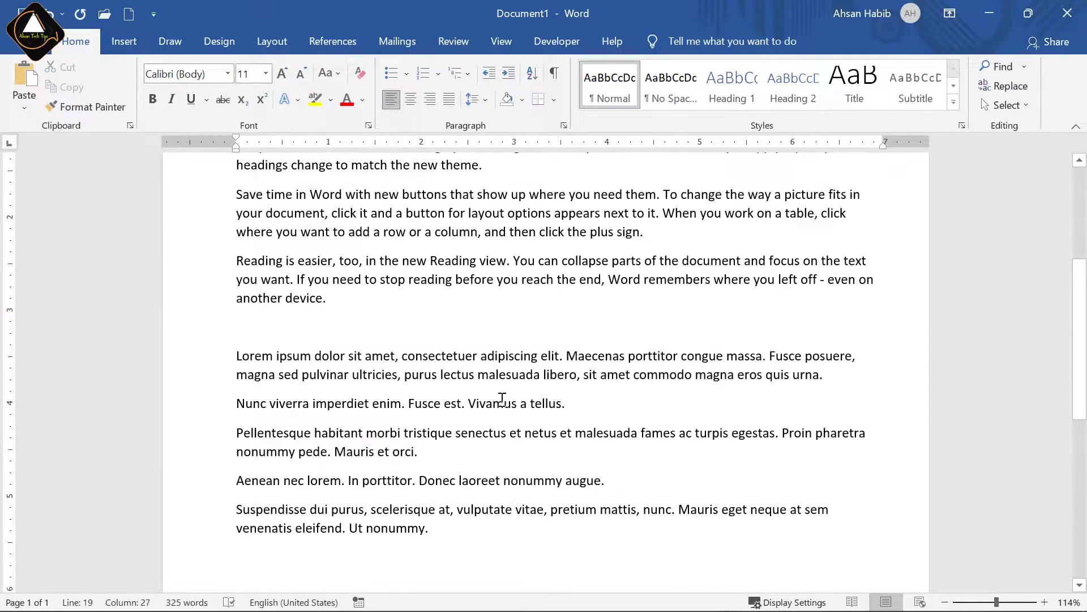
{"action": "scroll", "coordinate": [501, 399], "scroll_direction": "up", "scroll_amount": 3}
{"action": "scroll", "coordinate": [502, 399], "scroll_direction": "up", "scroll_amount": 3}
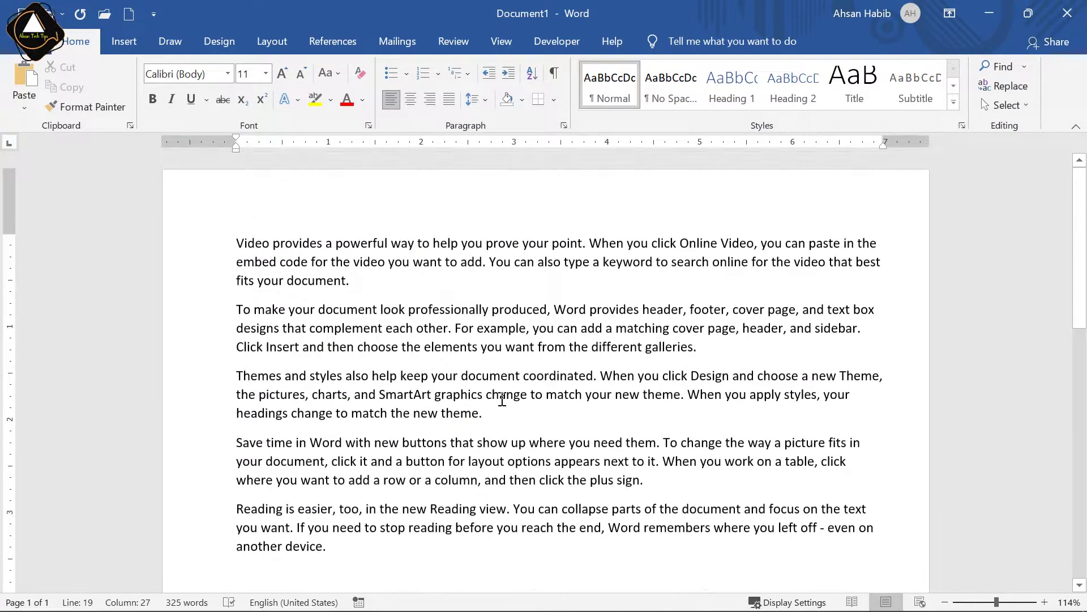